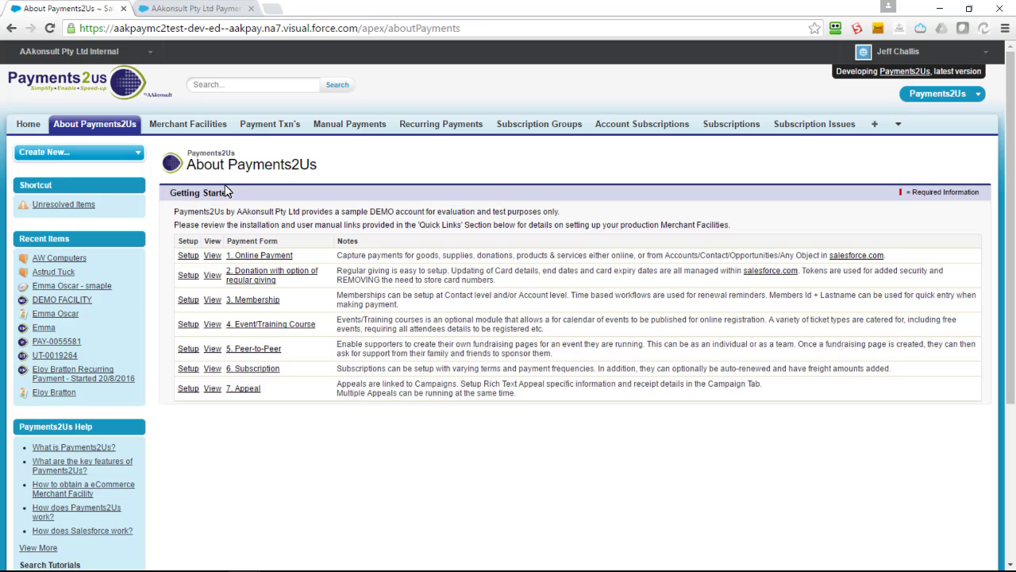
Search for 'AW', open the AW Computers account and start a new opportunity.
left_click(226, 86)
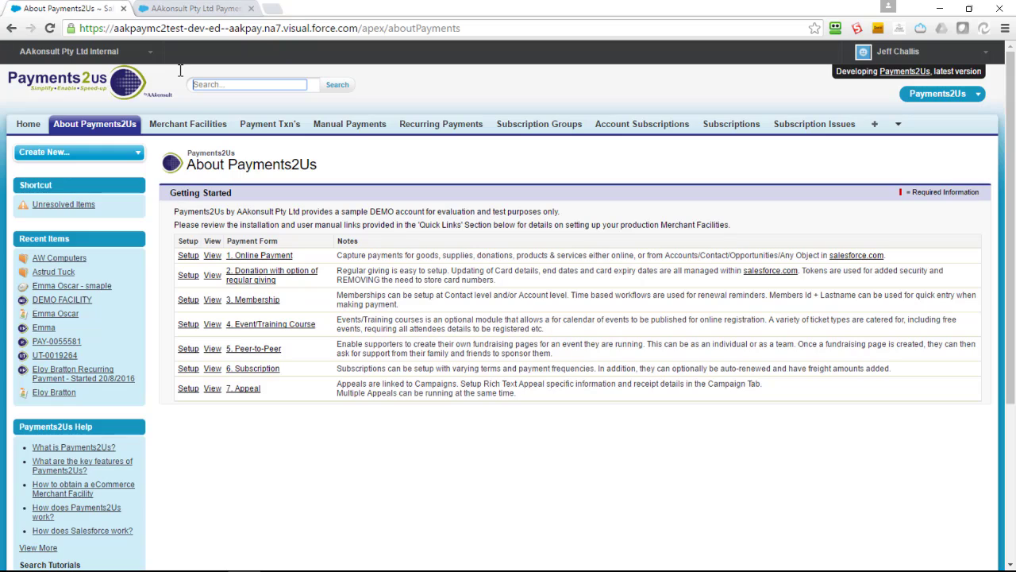
type("AW")
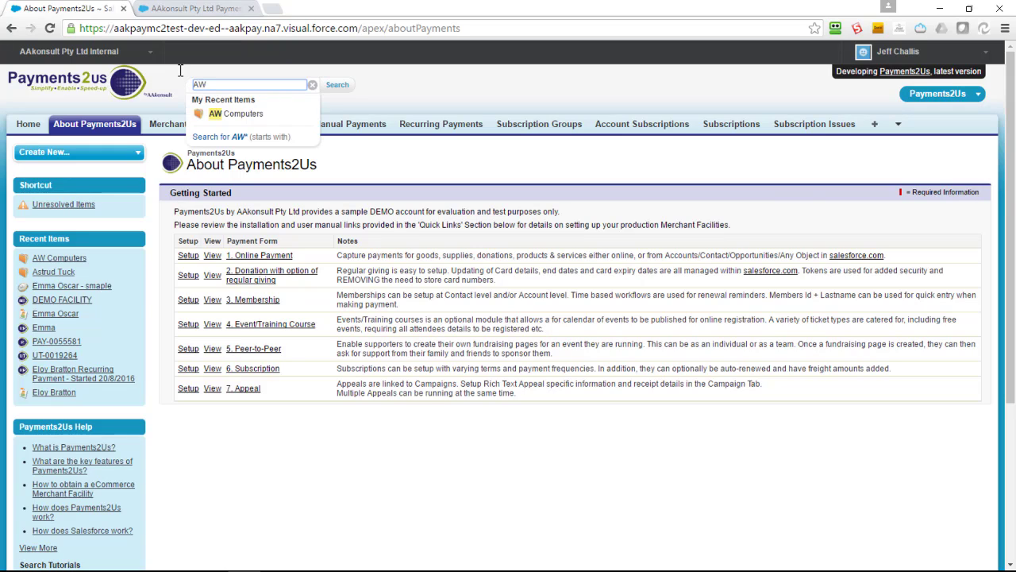
left_click(226, 115)
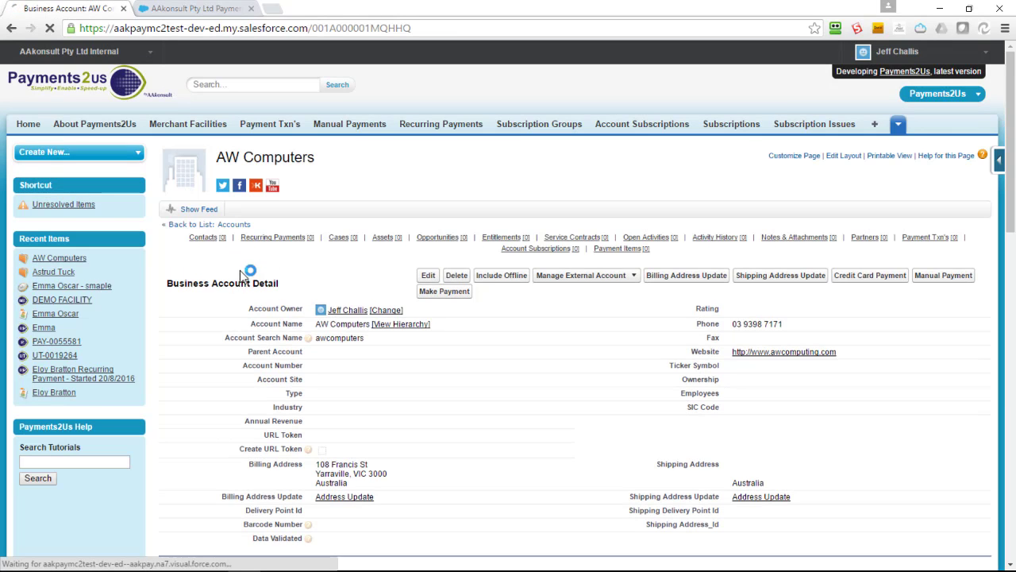
scroll(294, 278, "down", 6)
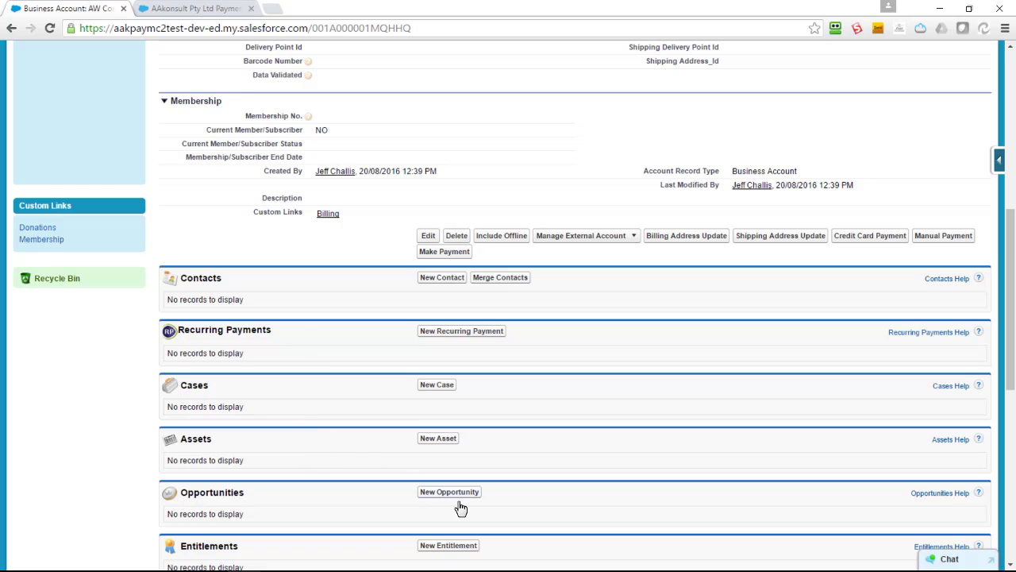
left_click(449, 492)
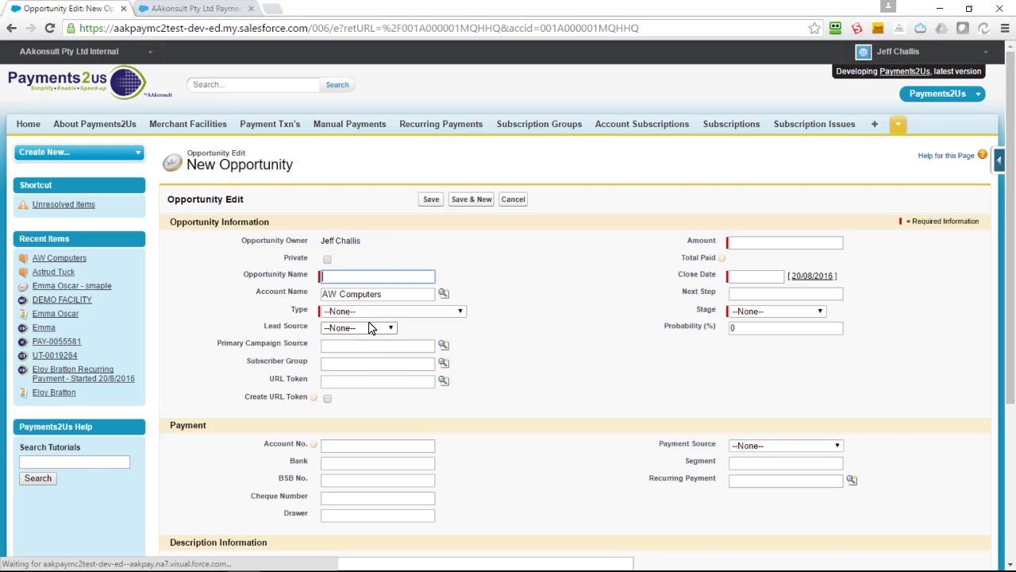
Name the opportunity 'AW Computers - Demo' by pasting the copied account name.
left_click_drag(386, 295, 223, 236)
key("ctrl+c")
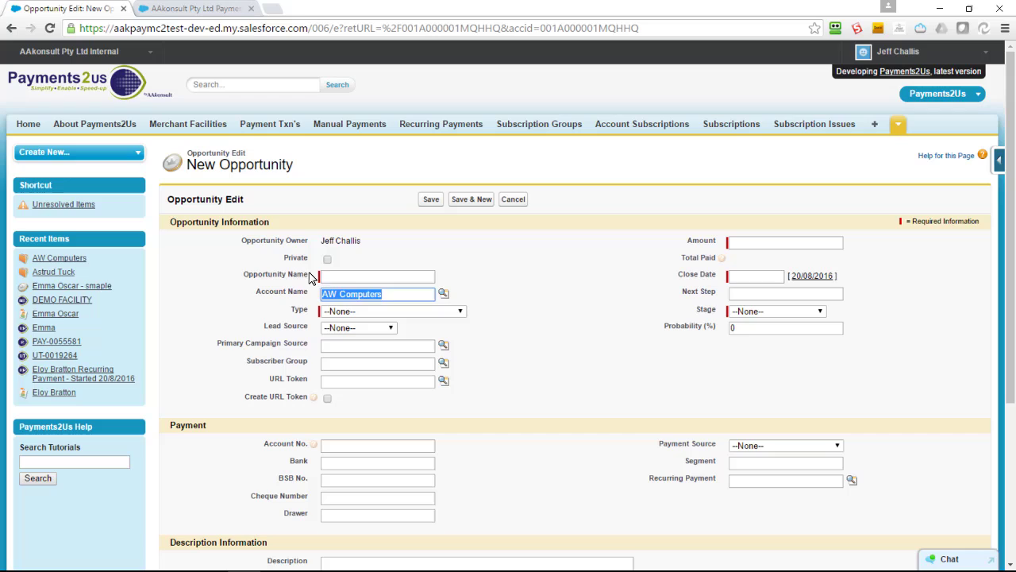
left_click(341, 277)
key("ctrl+v")
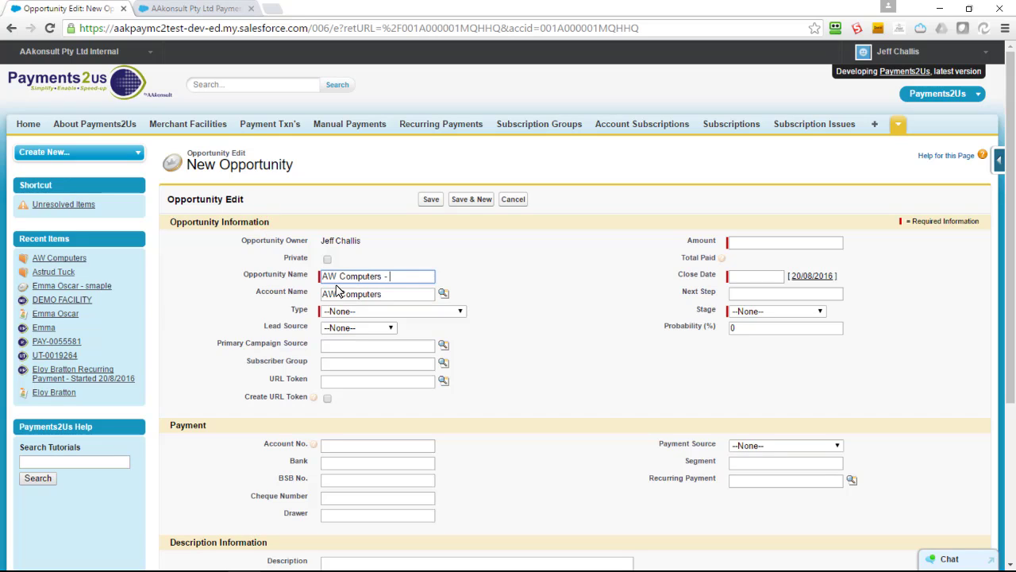
type("- Demo")
key("Tab")
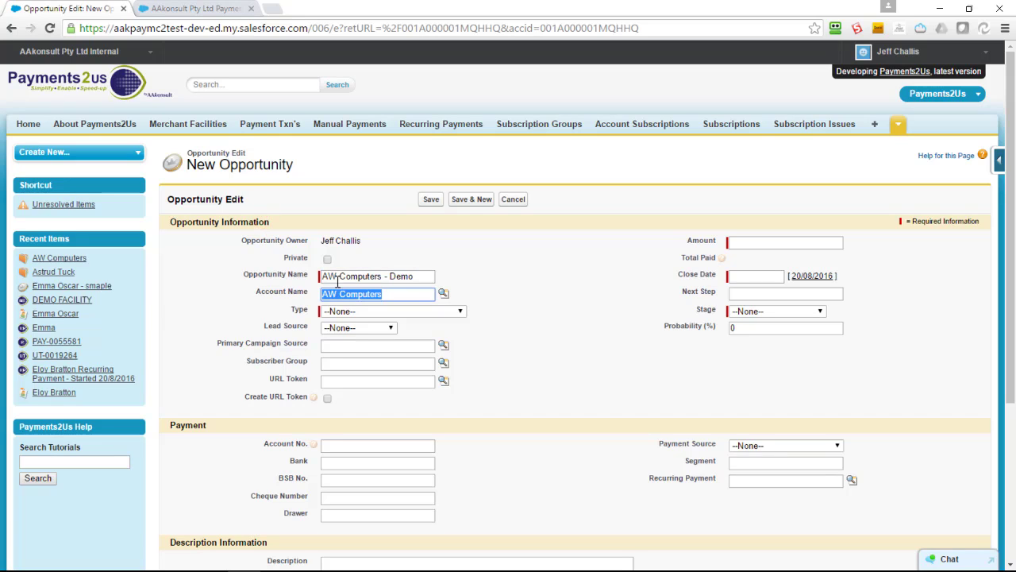
Set type Existing Customer - Upgrade, amount 1000, close date today, stage Value Proposition.
left_click(355, 311)
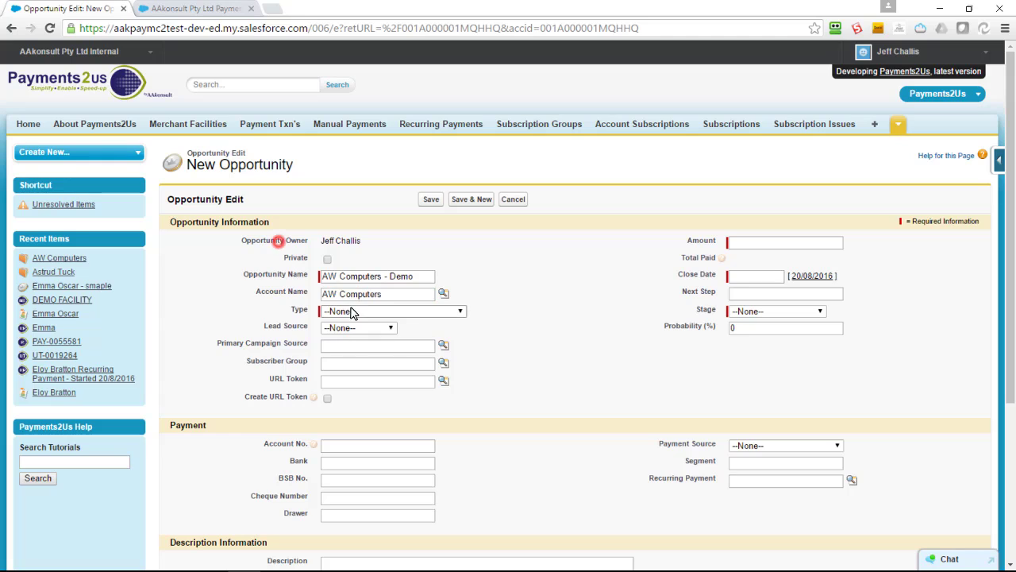
left_click(342, 335)
left_click(737, 241)
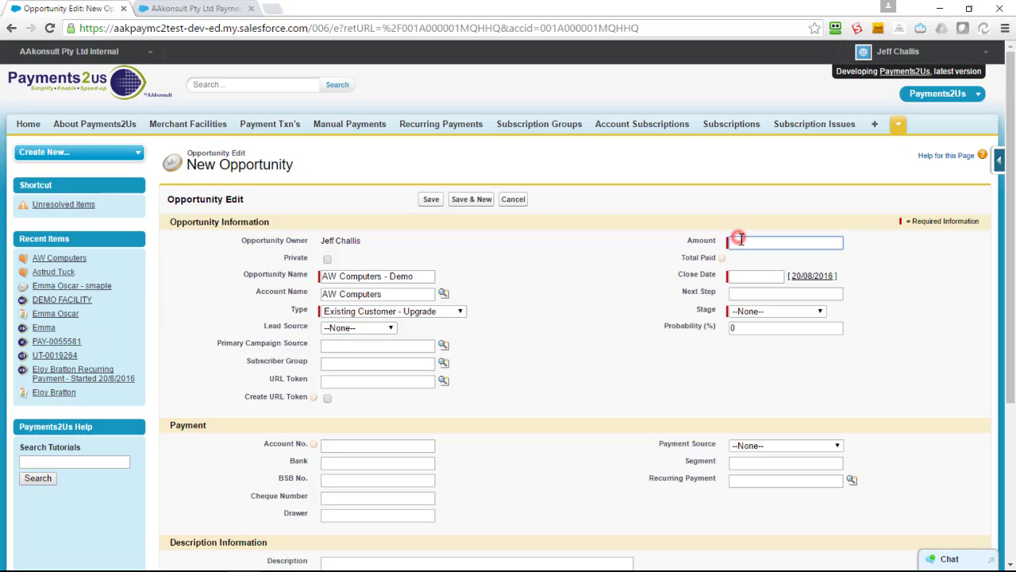
type("1000")
key("Tab")
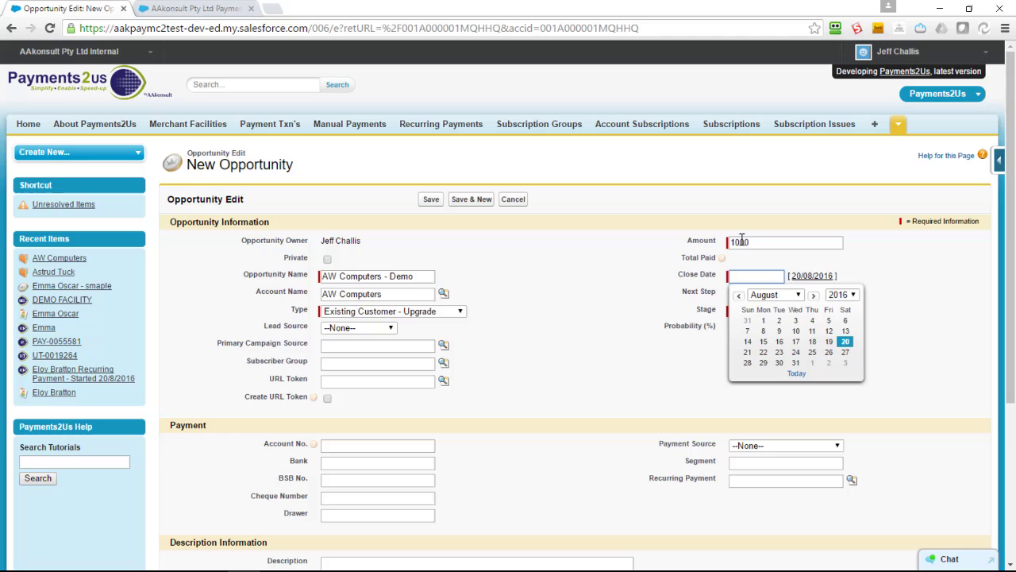
left_click(796, 373)
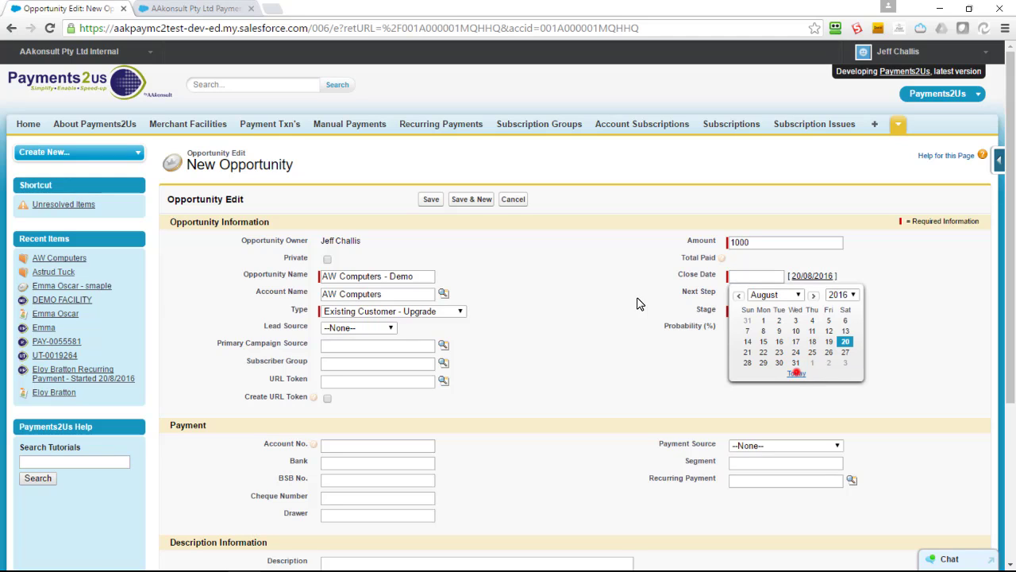
left_click(718, 312)
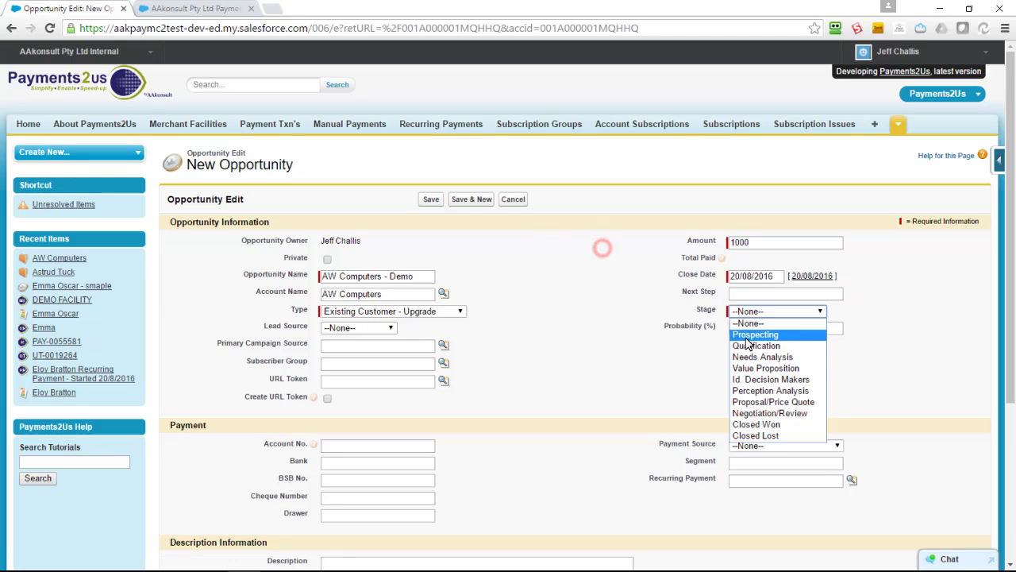
left_click(755, 370)
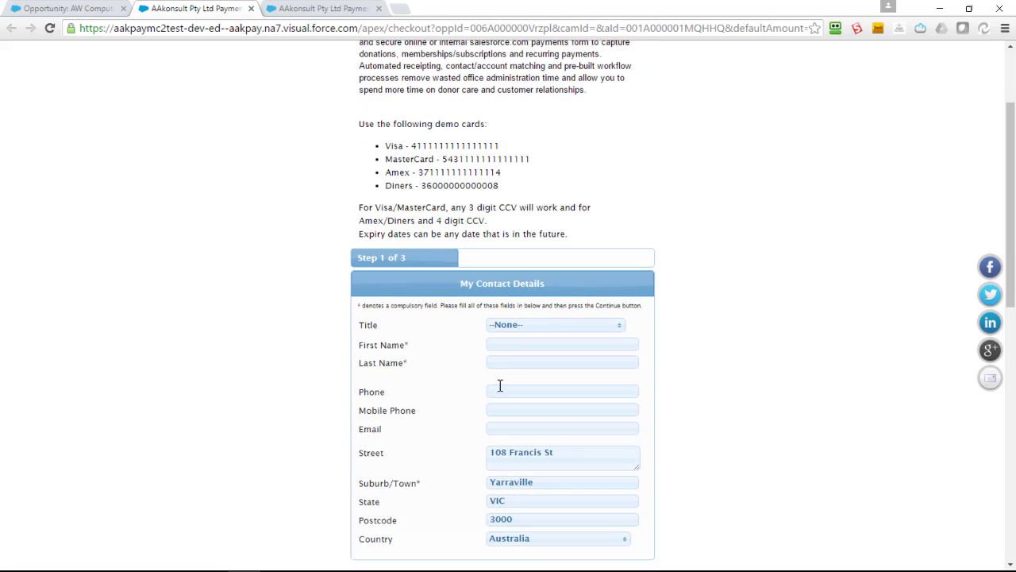
Enter the contact's first and last name, correcting a typo in the last name.
left_click(503, 345)
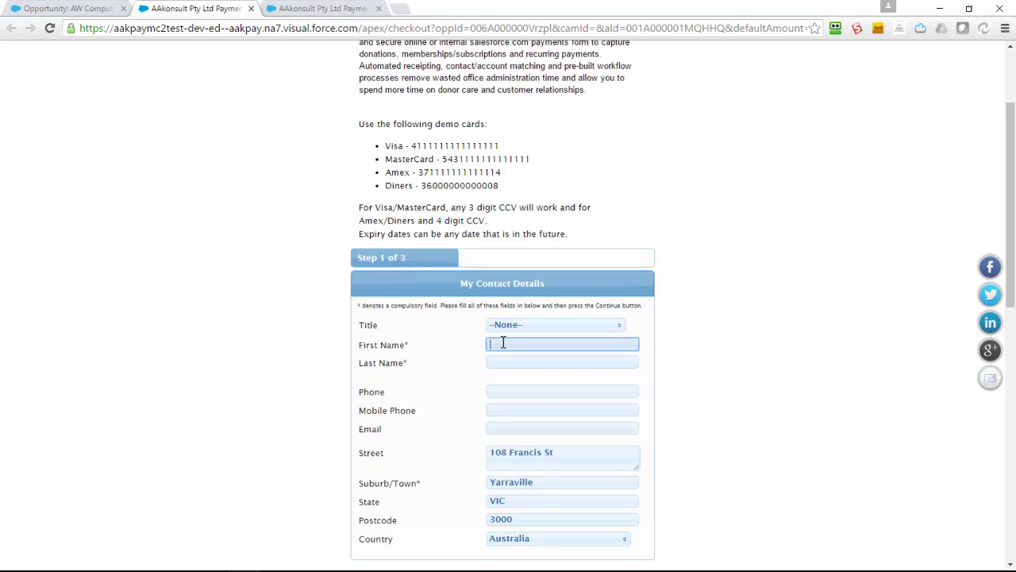
key("Tab")
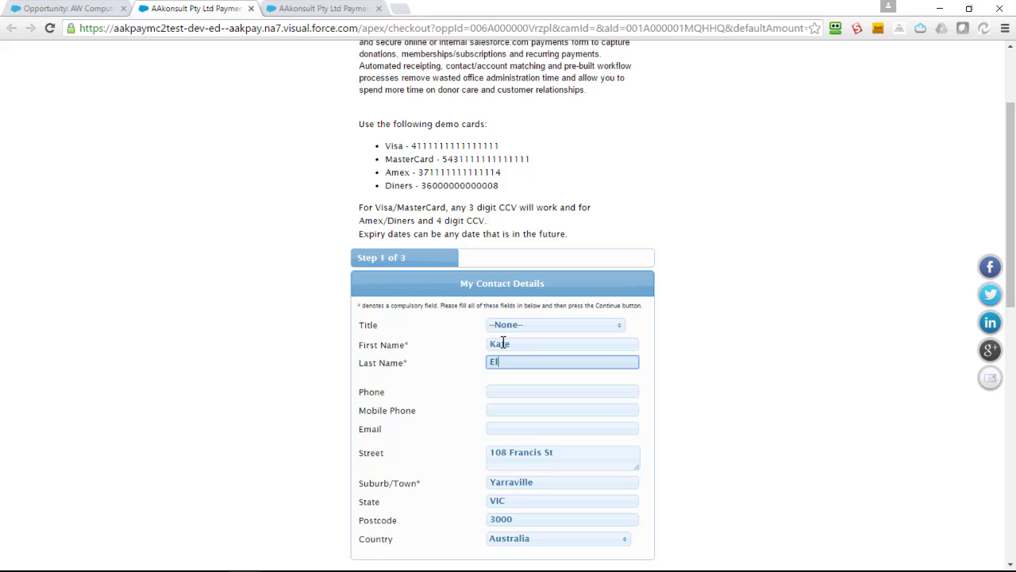
key("Tab")
key("Tab")
key("Tab")
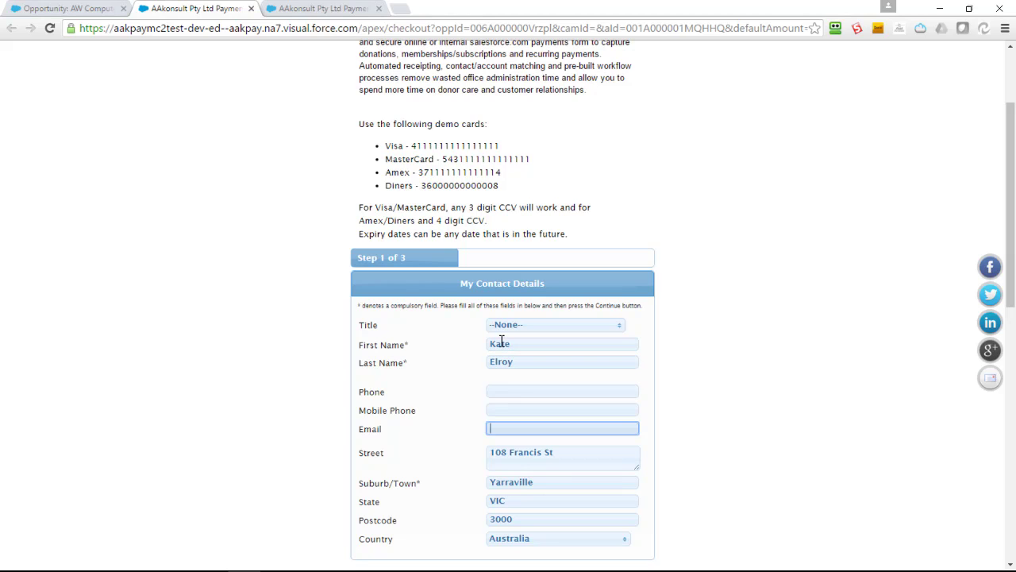
Replace the default 1000 payment amount with 700.
scroll(483, 417, "down", 1)
scroll(482, 416, "down", 4)
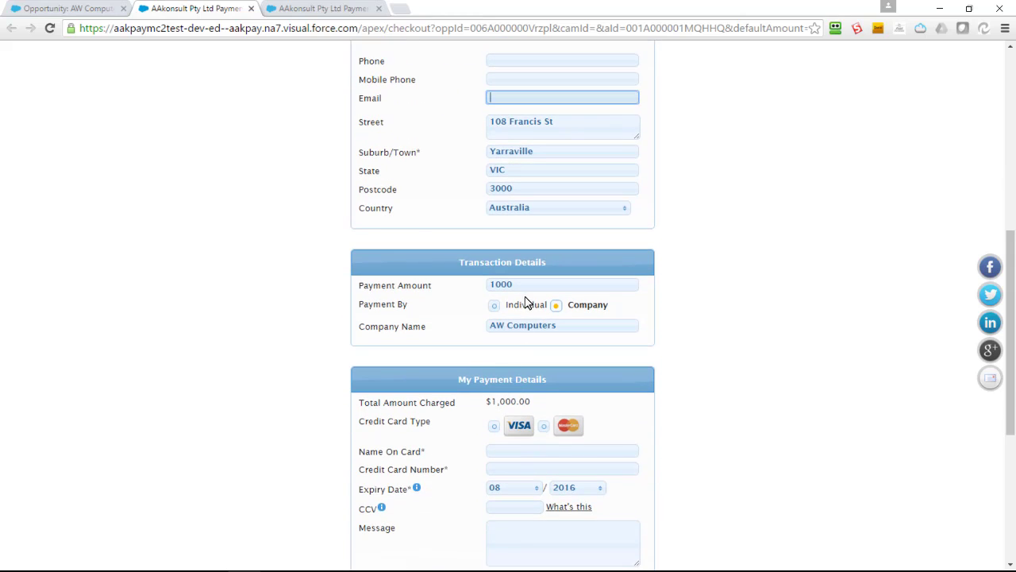
left_click_drag(524, 284, 418, 227)
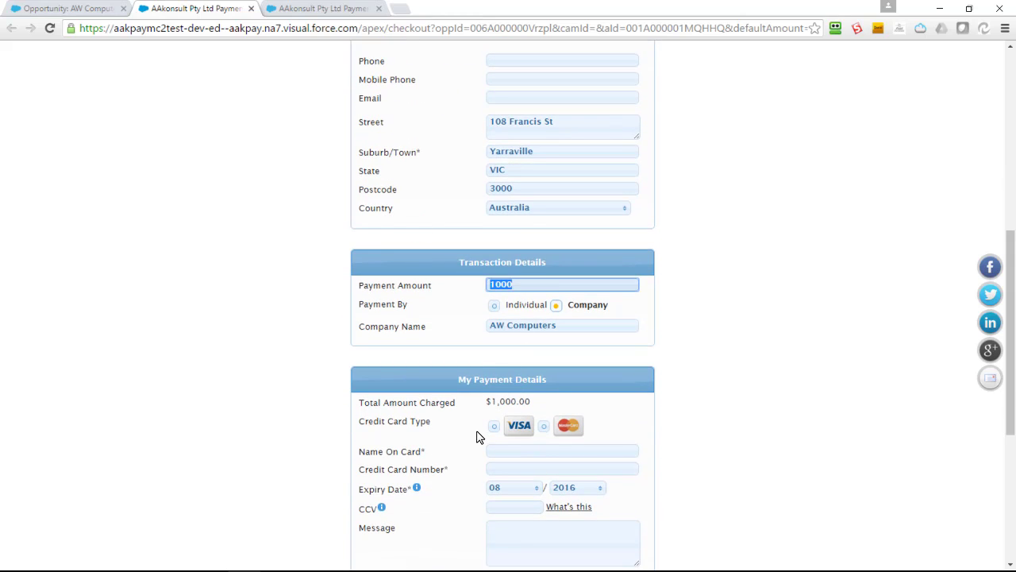
type("700")
key("Tab")
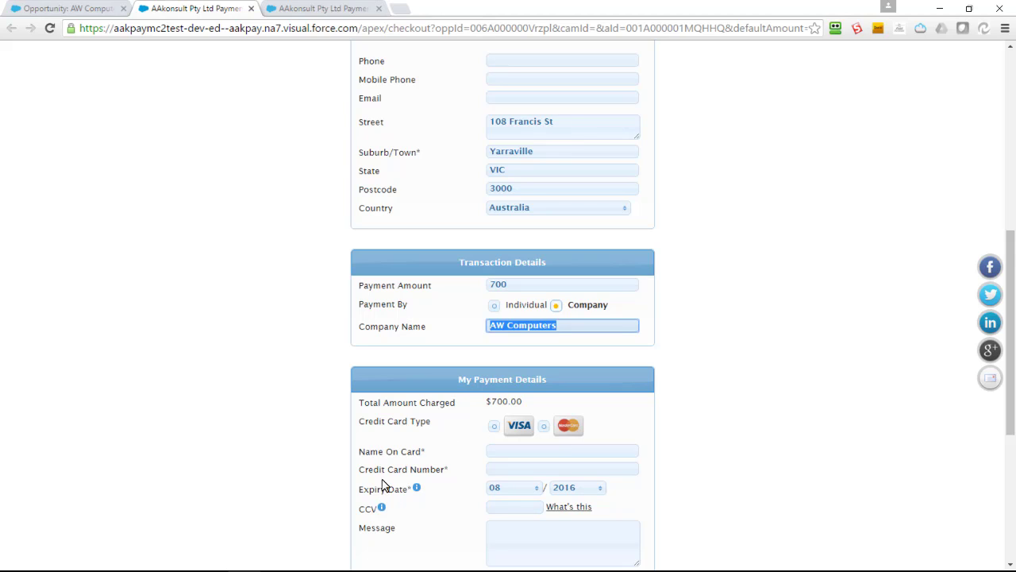
Enter the cardholder name, the Visa test card number and the CCV.
left_click(498, 450)
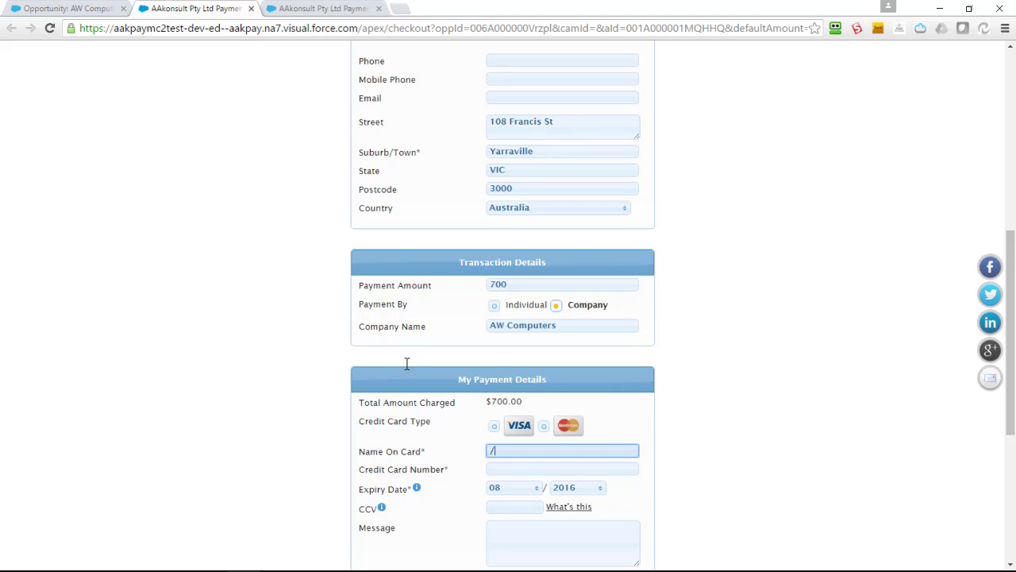
type("Kate")
key("Tab")
type("4111111")
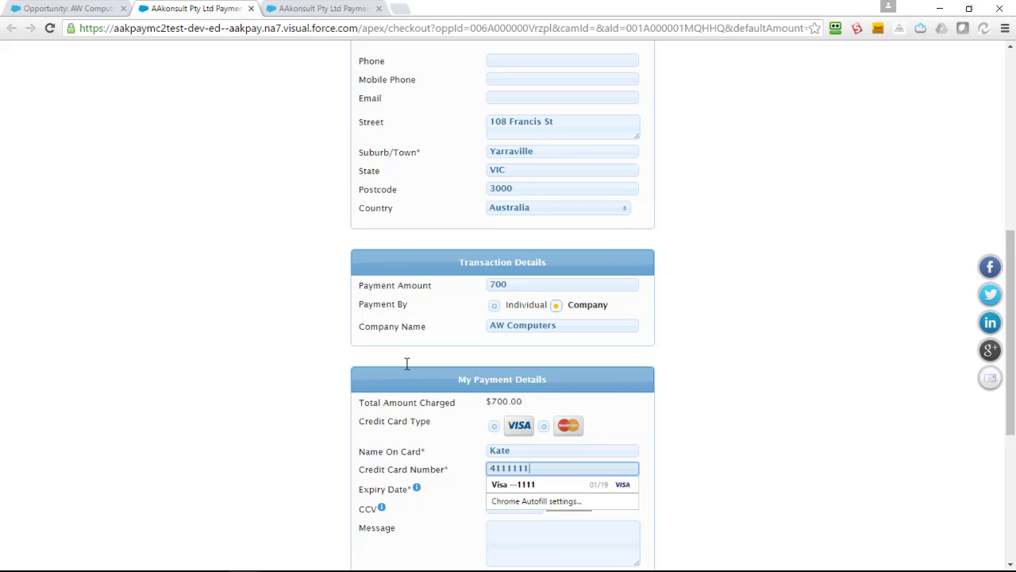
type("111111111")
key("Tab")
key("Tab")
key("Tab")
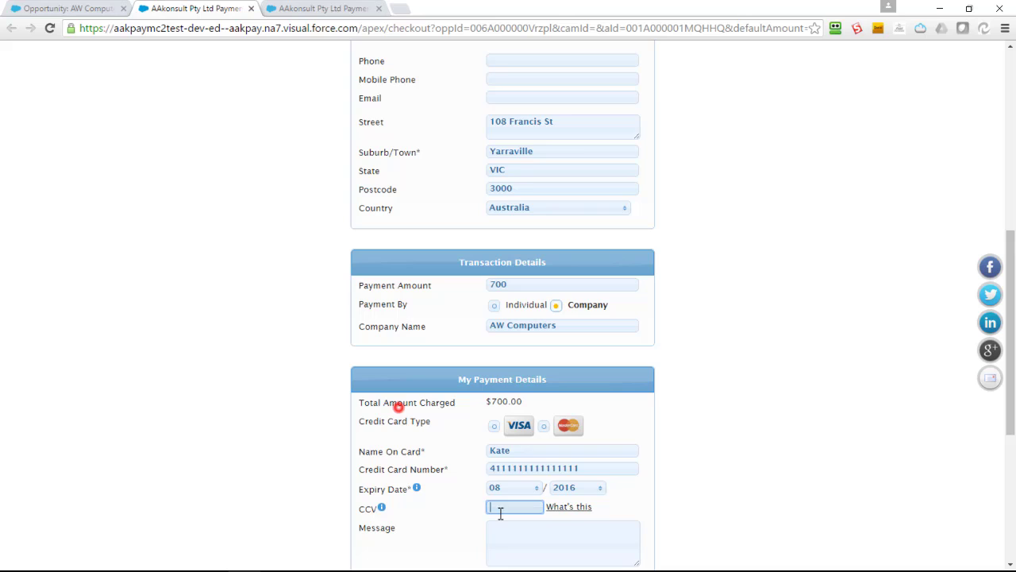
type("111")
scroll(502, 510, "down", 3)
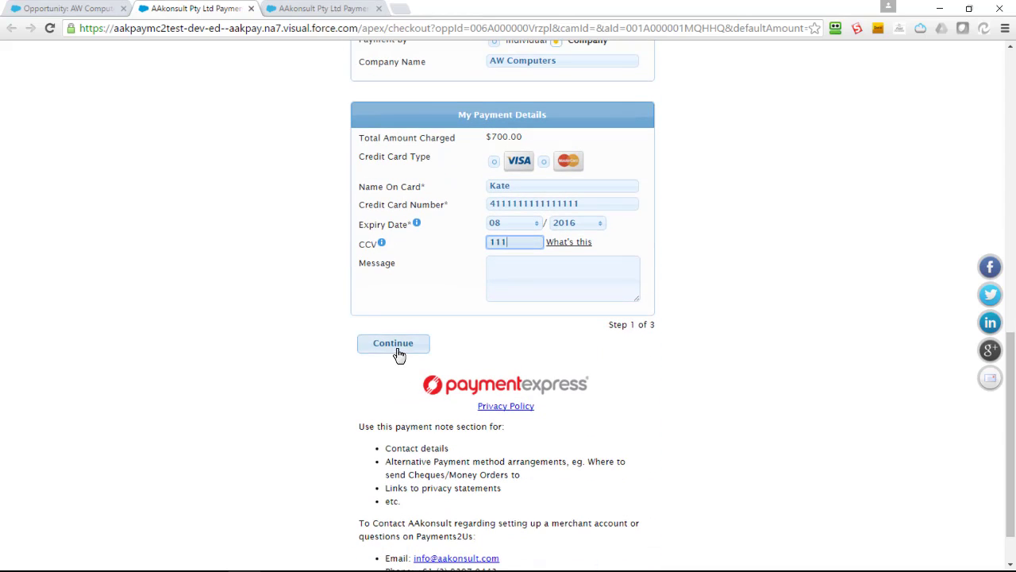
Verify and pay the $700 card payment, then go back to the Salesforce opportunity tab.
left_click(393, 343)
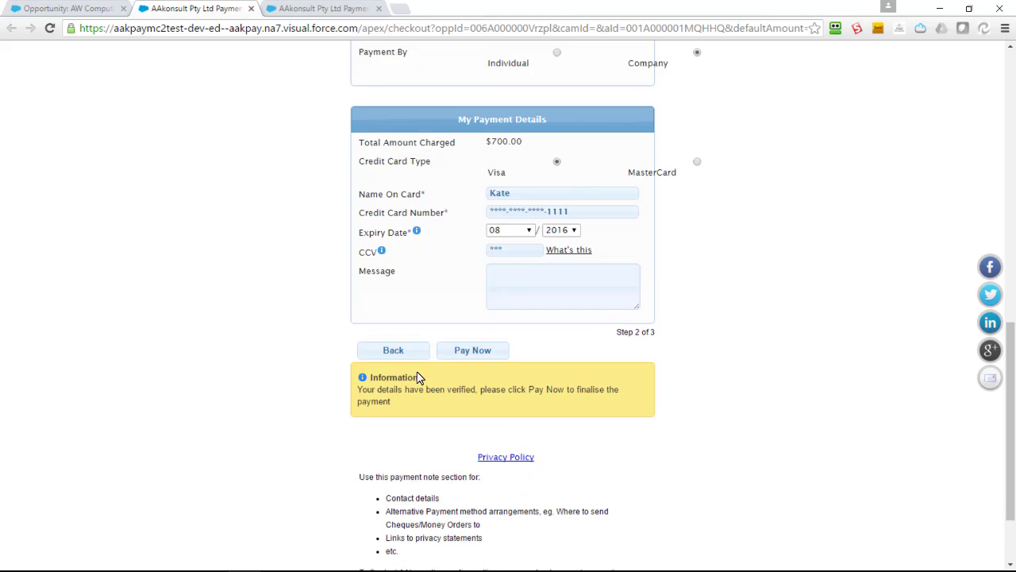
left_click(473, 340)
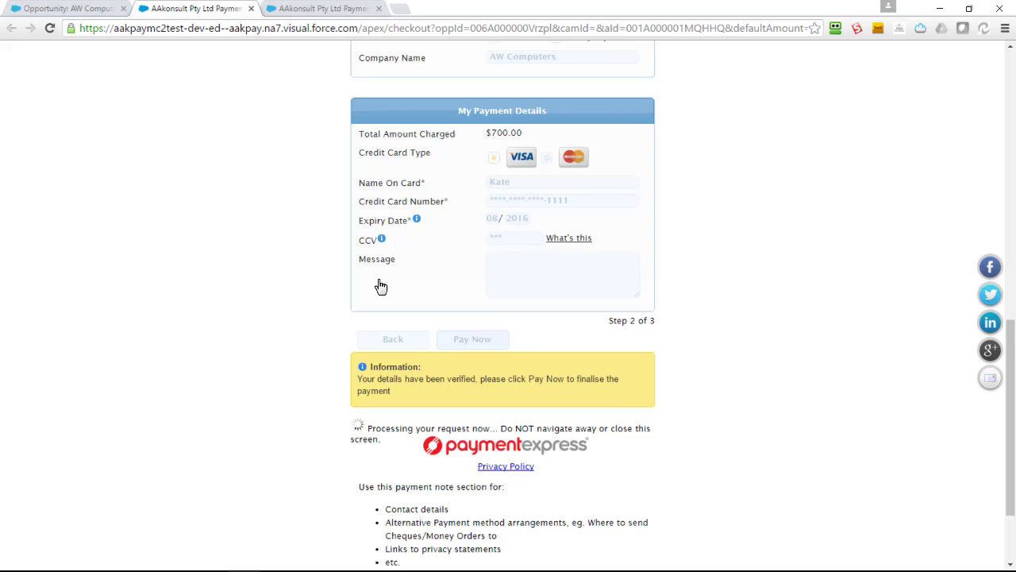
left_click(71, 9)
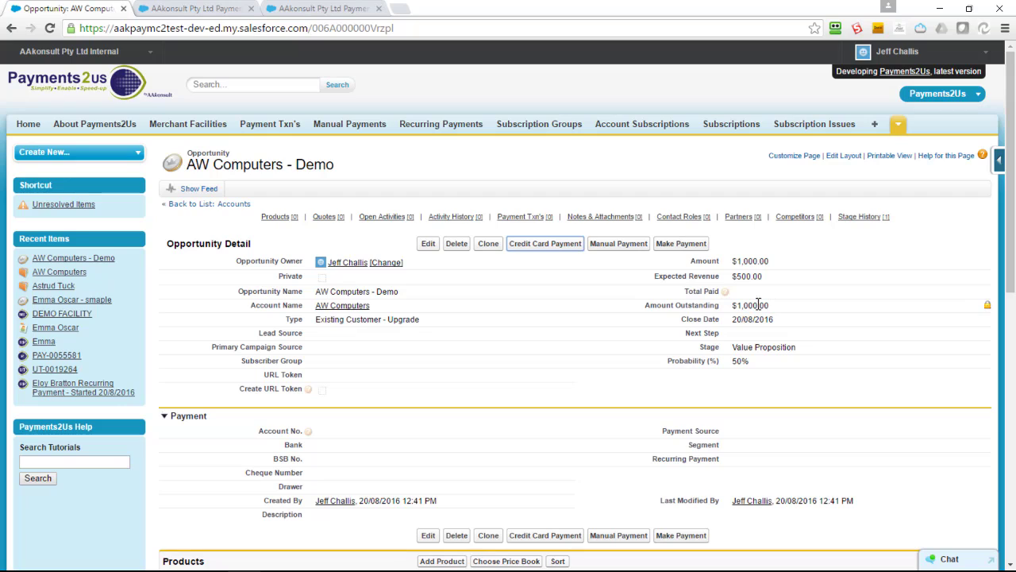
Reload the AW Computers - Demo opportunity and check the $700 Visa transaction and $300 outstanding.
left_click(406, 28)
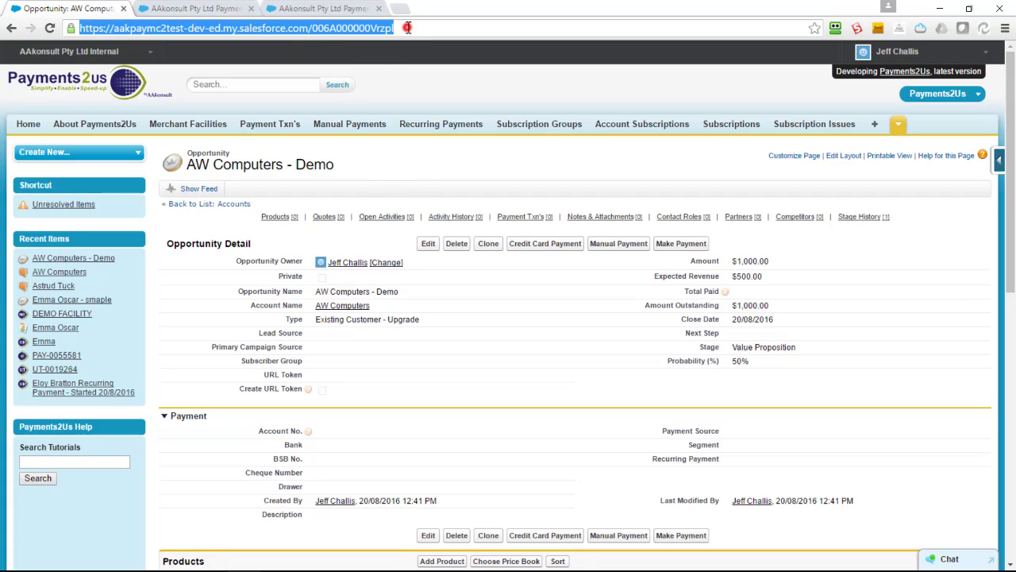
key("Return")
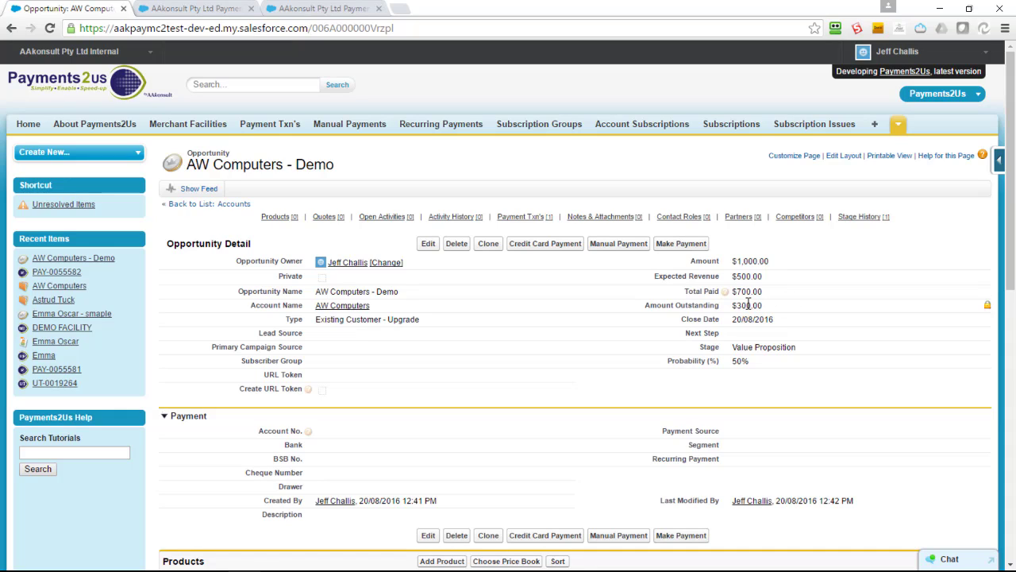
scroll(745, 305, "down", 5)
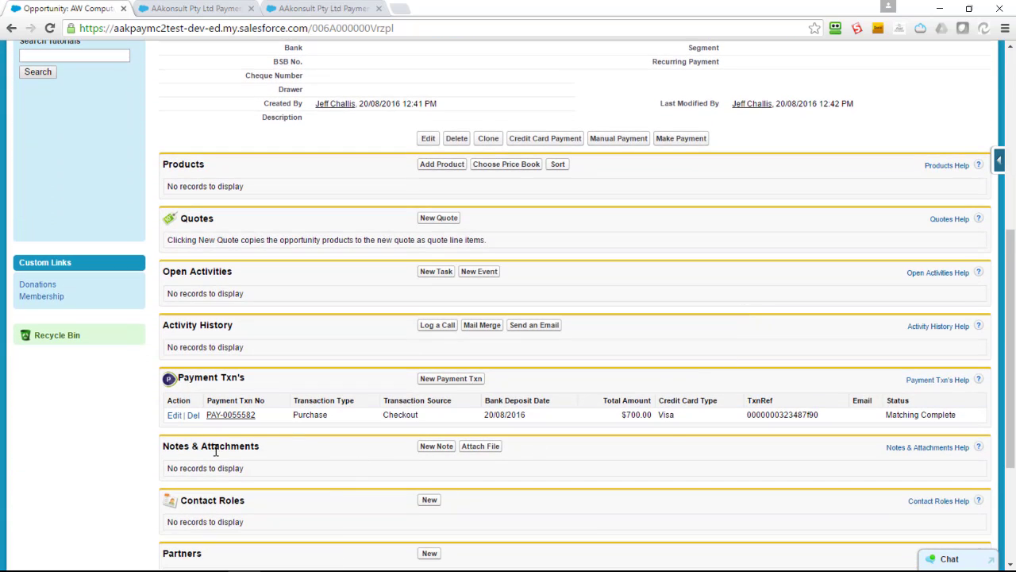
scroll(572, 461, "up", 5)
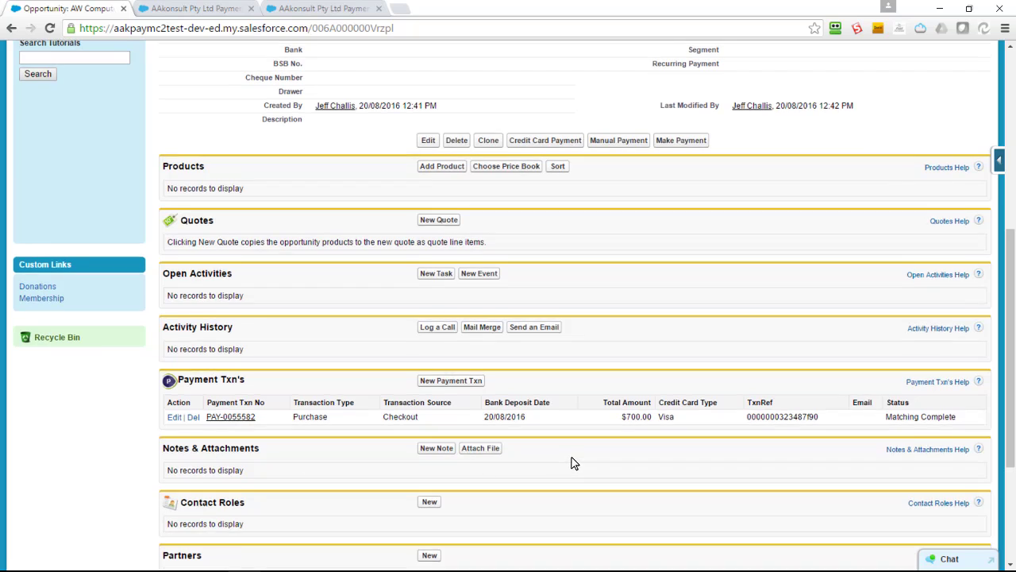